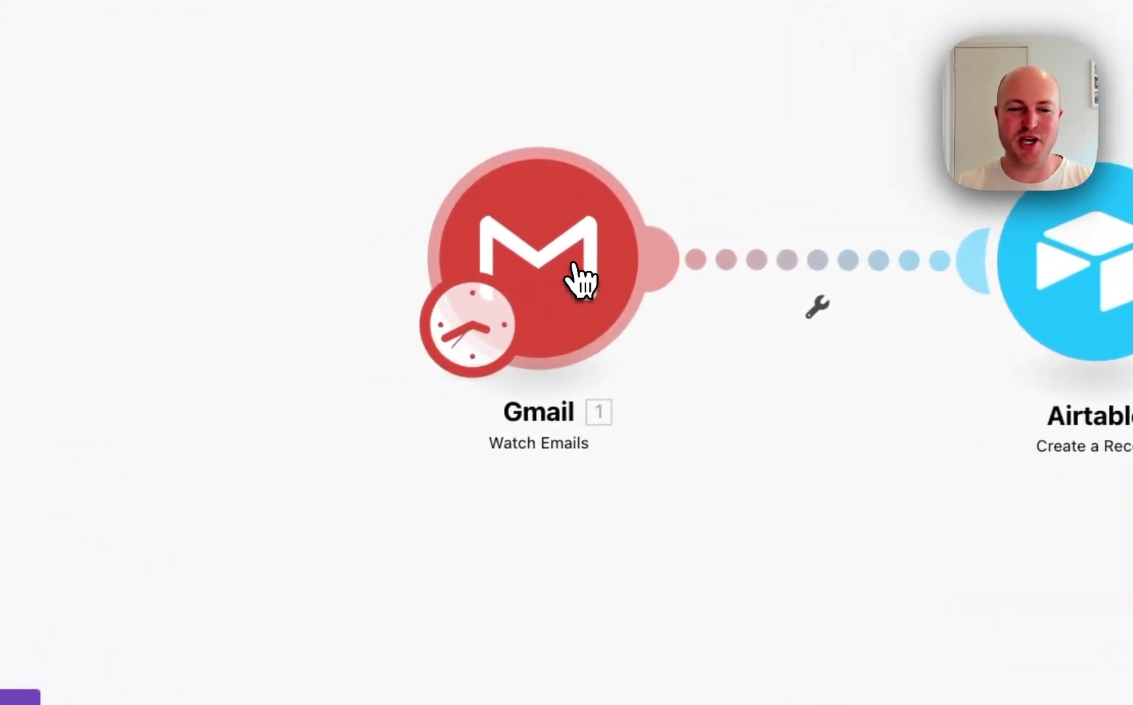
Switch the Gmail Watch Emails trigger's filter type from Simple filter to Gmail filter, keeping All emails
left_click(521, 300)
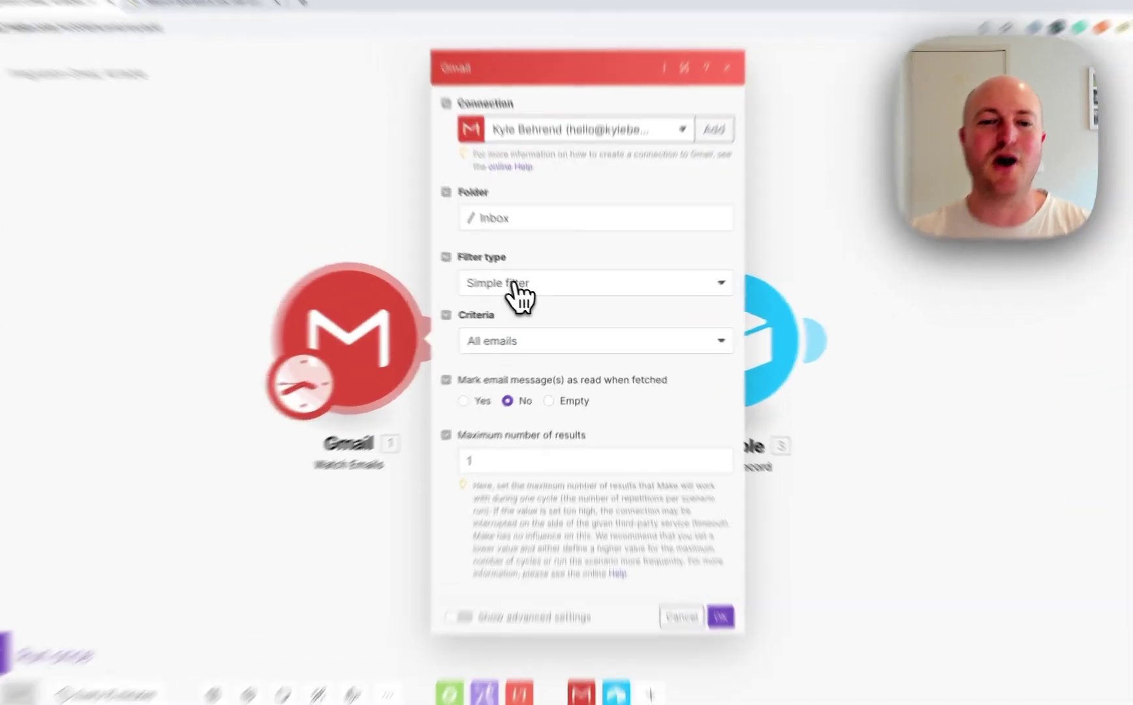
left_click(518, 296)
left_click(521, 304)
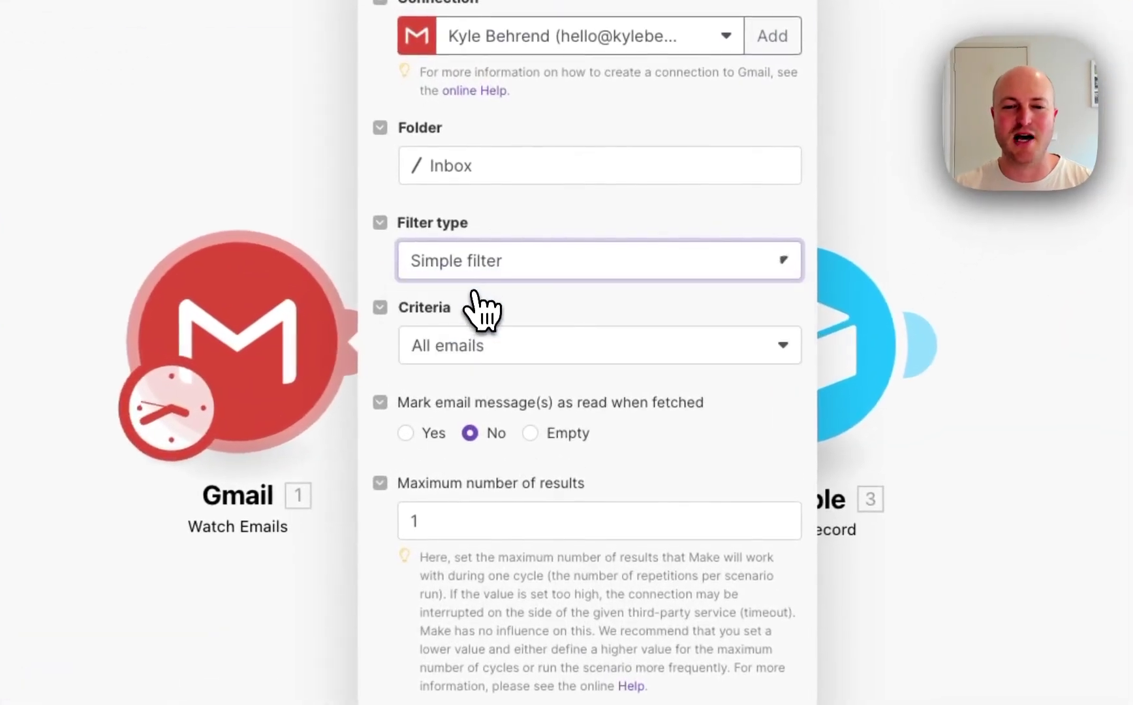
left_click(452, 363)
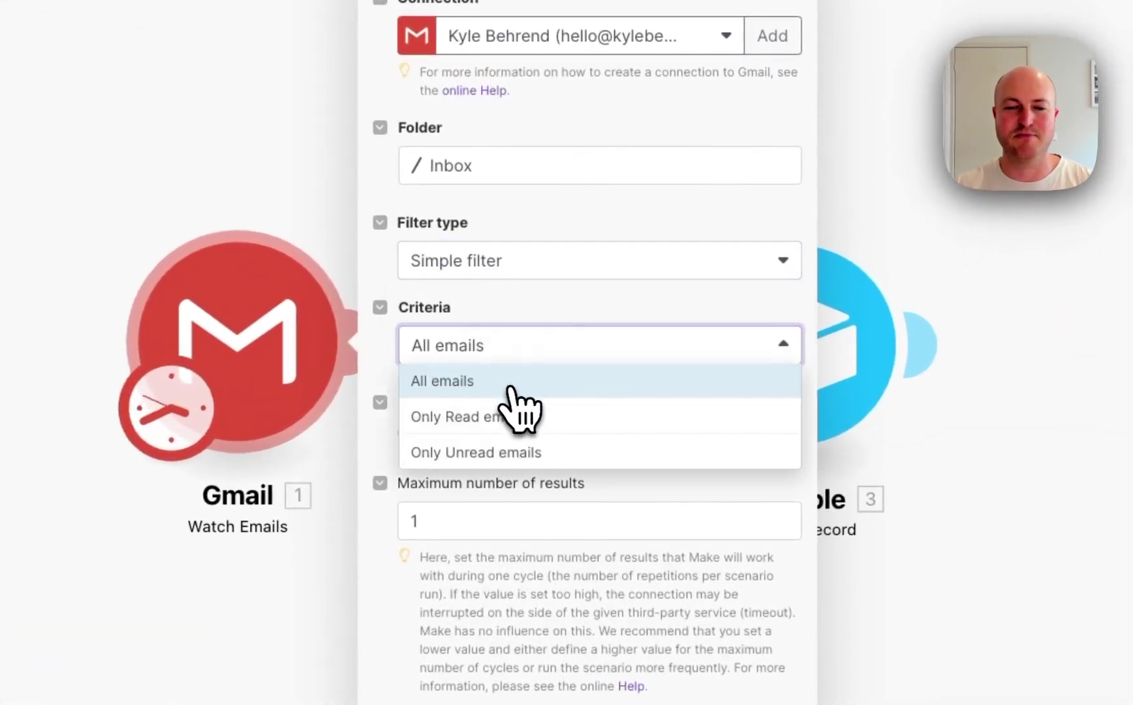
left_click(513, 315)
left_click(523, 271)
left_click(515, 330)
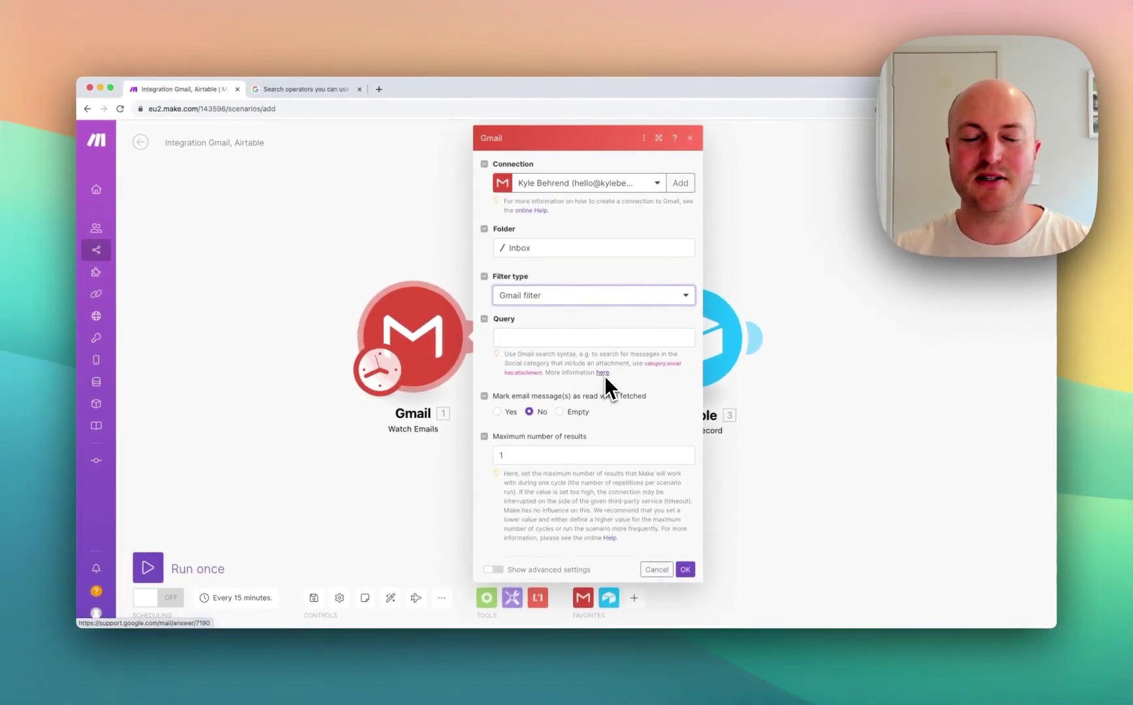
Read Gmail Help's search operators table, highlighting the sender and recipient example operators
left_click(305, 89)
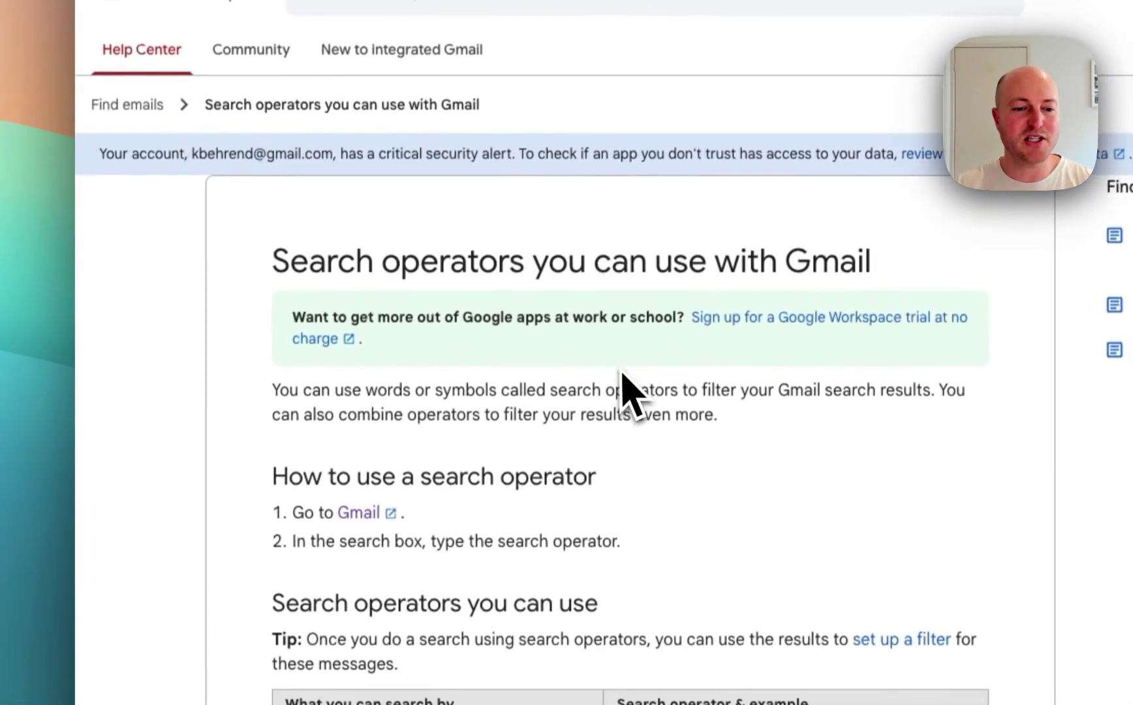
scroll(660, 425, "down", 5)
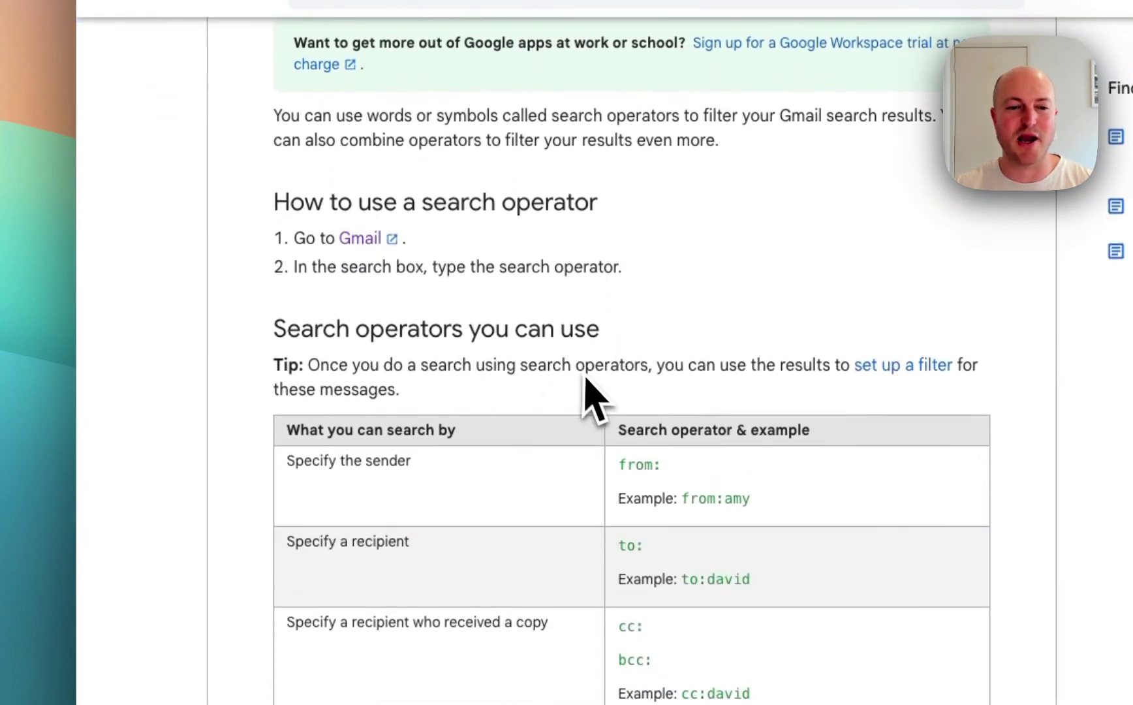
scroll(584, 384, "down", 2)
scroll(591, 383, "down", 2)
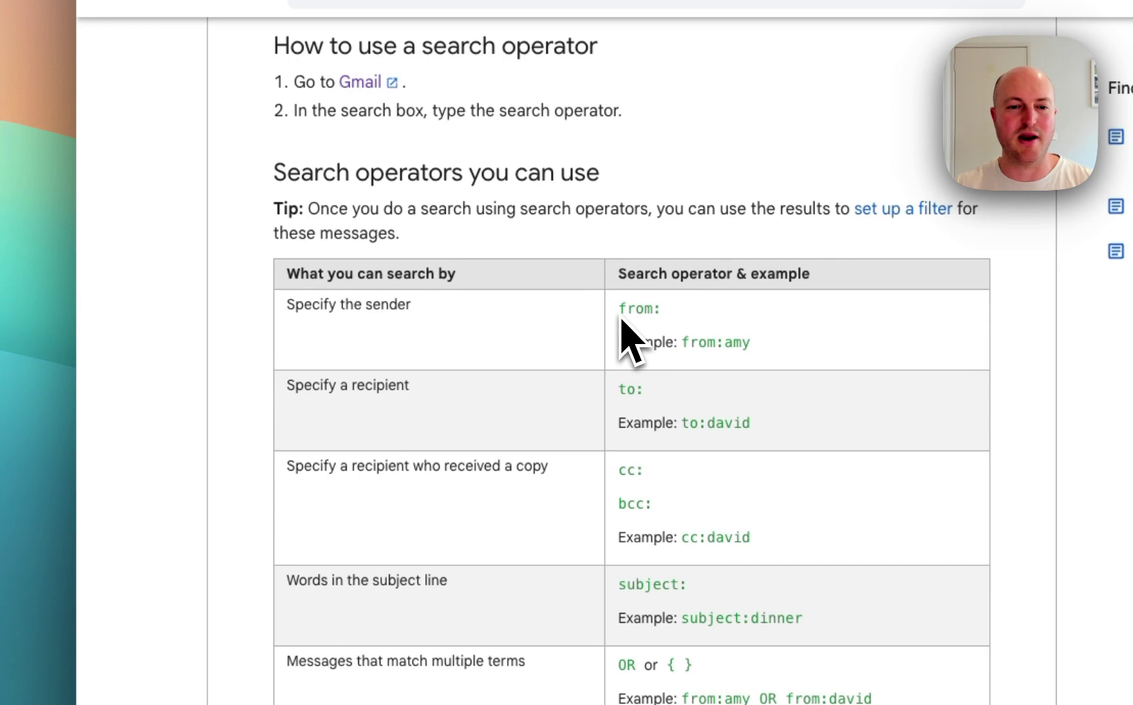
left_click_drag(682, 342, 753, 342)
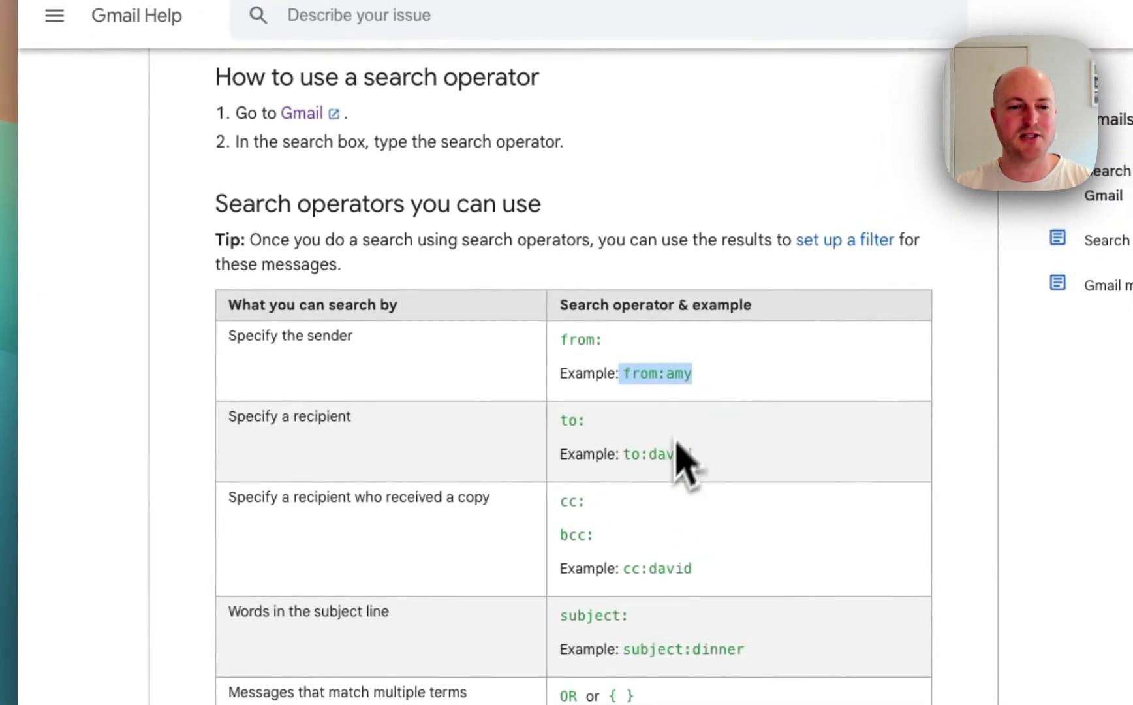
left_click_drag(641, 455, 693, 455)
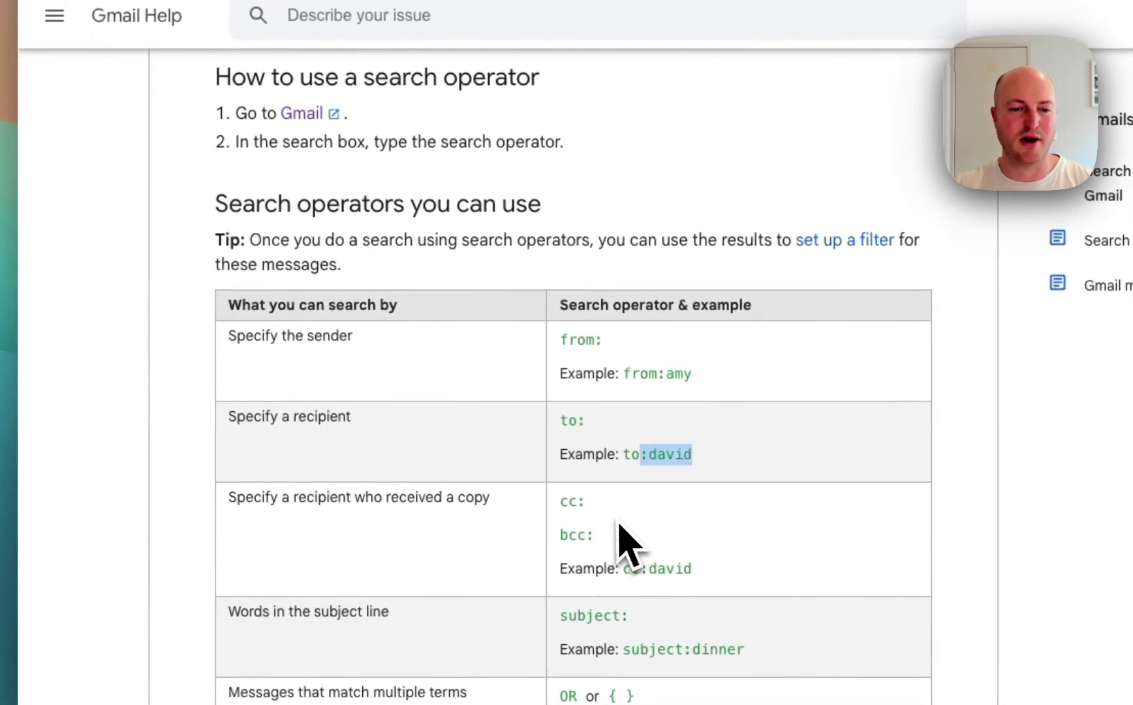
scroll(620, 541, "down", 3)
scroll(614, 541, "down", 3)
left_click(632, 385)
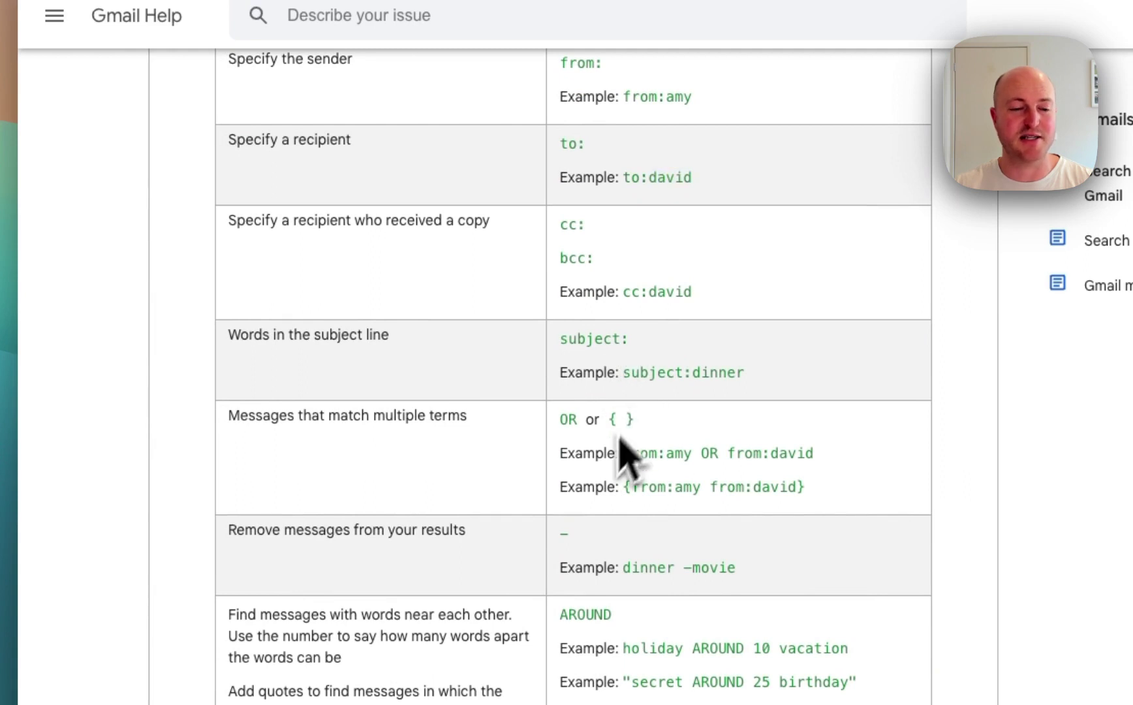
scroll(602, 469, "down", 3)
scroll(602, 469, "down", 2)
scroll(602, 469, "down", 5)
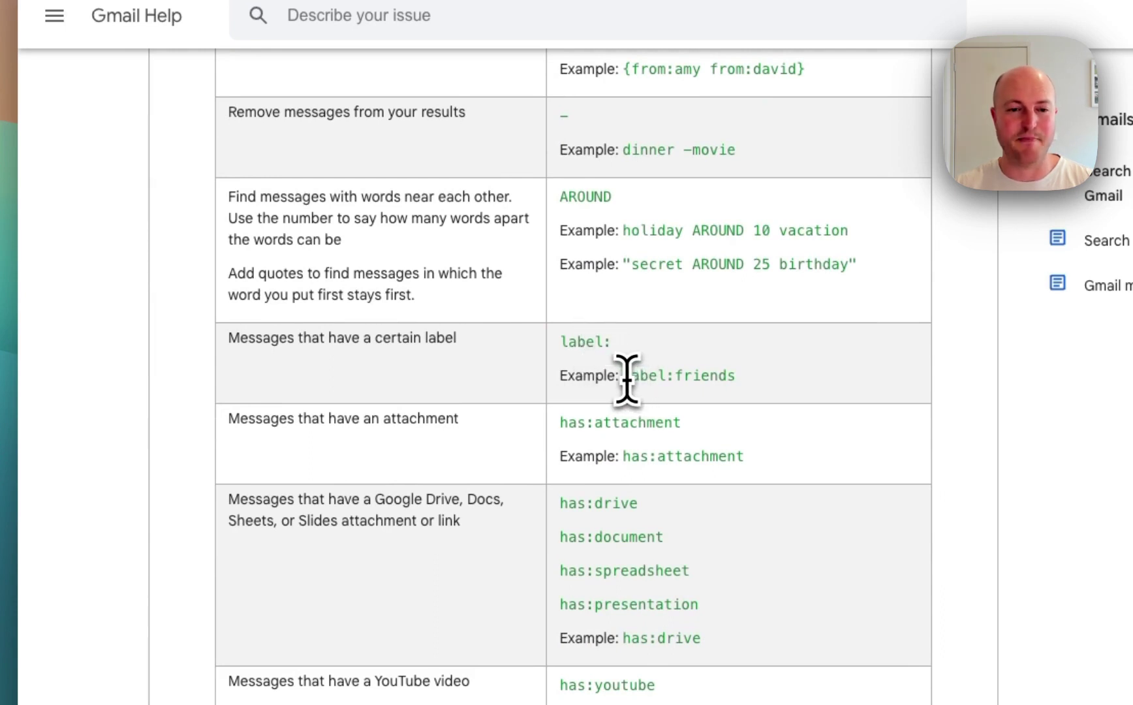
scroll(627, 380, "down", 3)
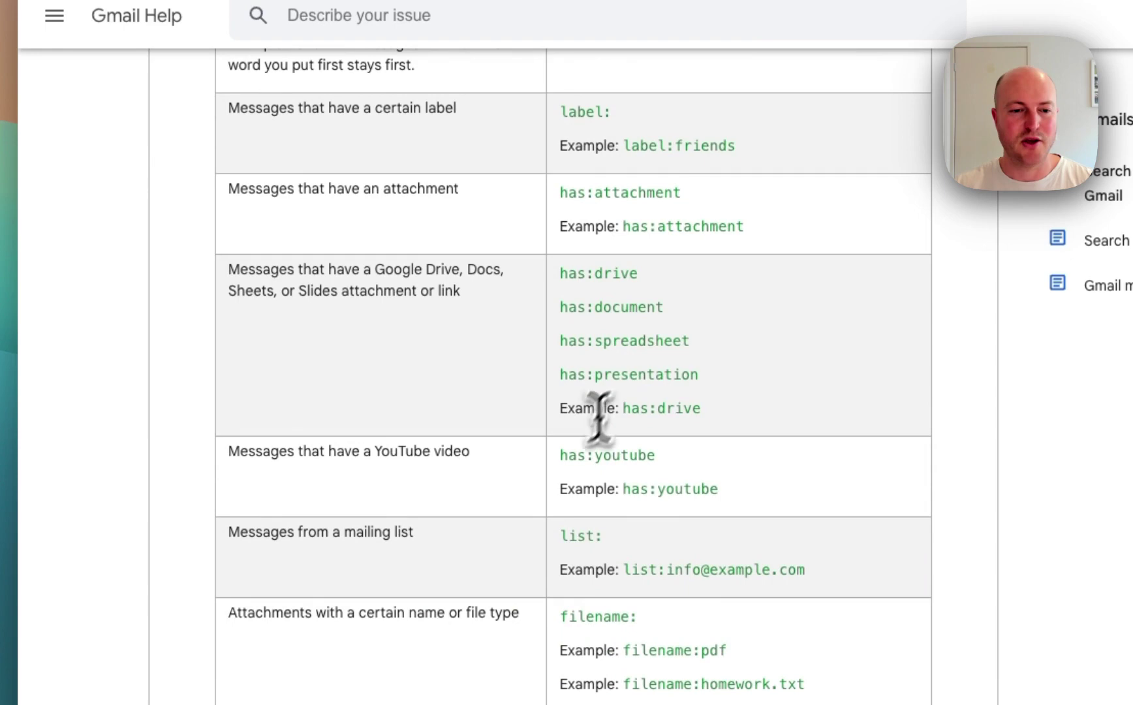
scroll(656, 466, "down", 2)
scroll(514, 474, "down", 5)
scroll(557, 407, "down", 3)
scroll(579, 339, "down", 5)
scroll(582, 329, "up", 2)
scroll(582, 332, "up", 1)
scroll(597, 363, "down", 2)
scroll(597, 365, "down", 3)
scroll(597, 364, "down", 4)
scroll(596, 354, "down", 7)
scroll(596, 369, "down", 1)
scroll(596, 399, "up", 3)
scroll(593, 430, "up", 9)
scroll(593, 429, "up", 9)
scroll(594, 429, "up", 3)
scroll(593, 430, "up", 6)
scroll(593, 430, "up", 3)
scroll(594, 429, "up", 4)
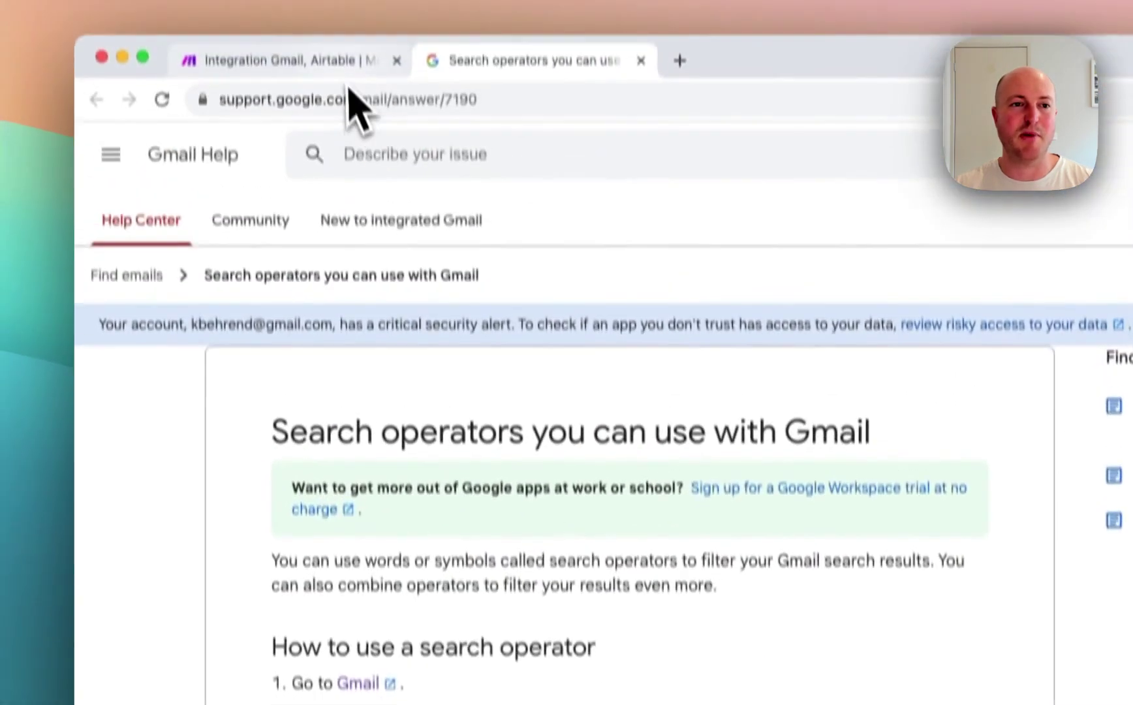
Back in Make, dismiss the Gmail trigger settings to show the Gmail-to-Airtable canvas
left_click(346, 58)
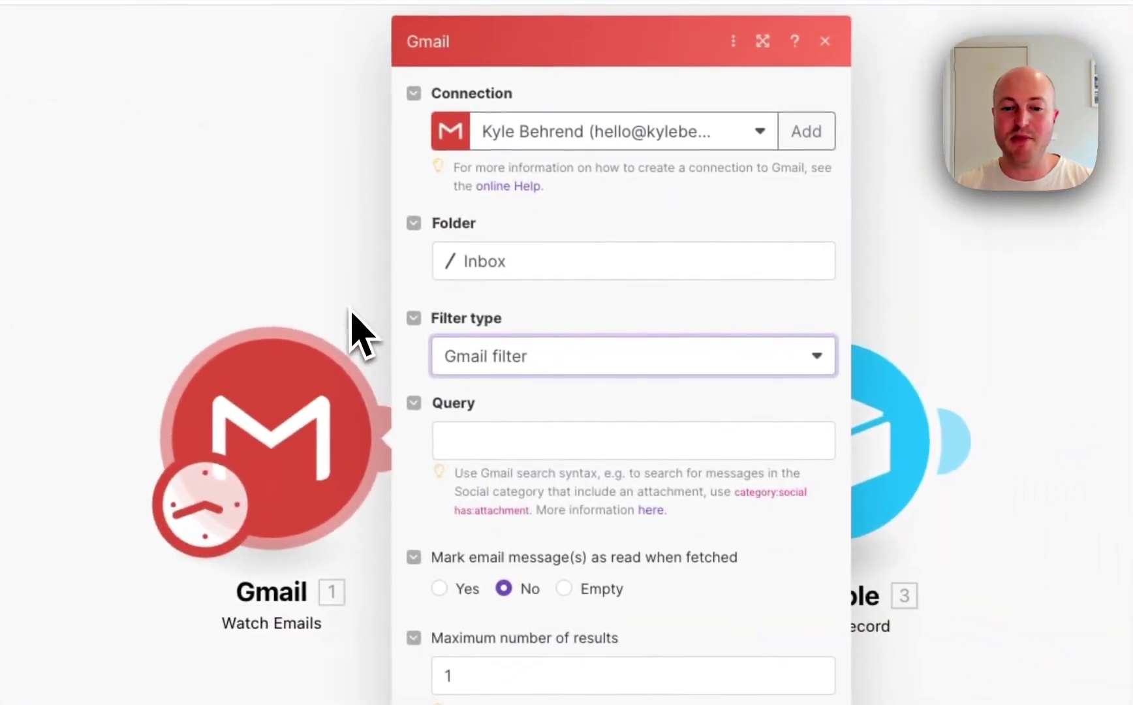
left_click(355, 328)
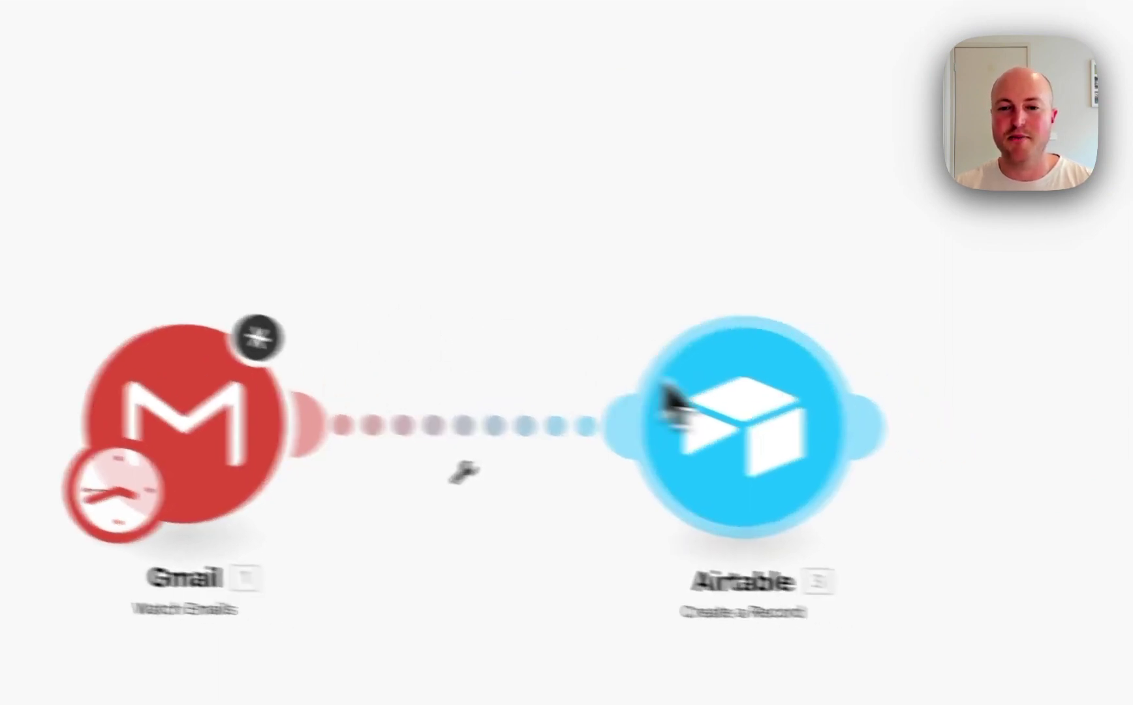